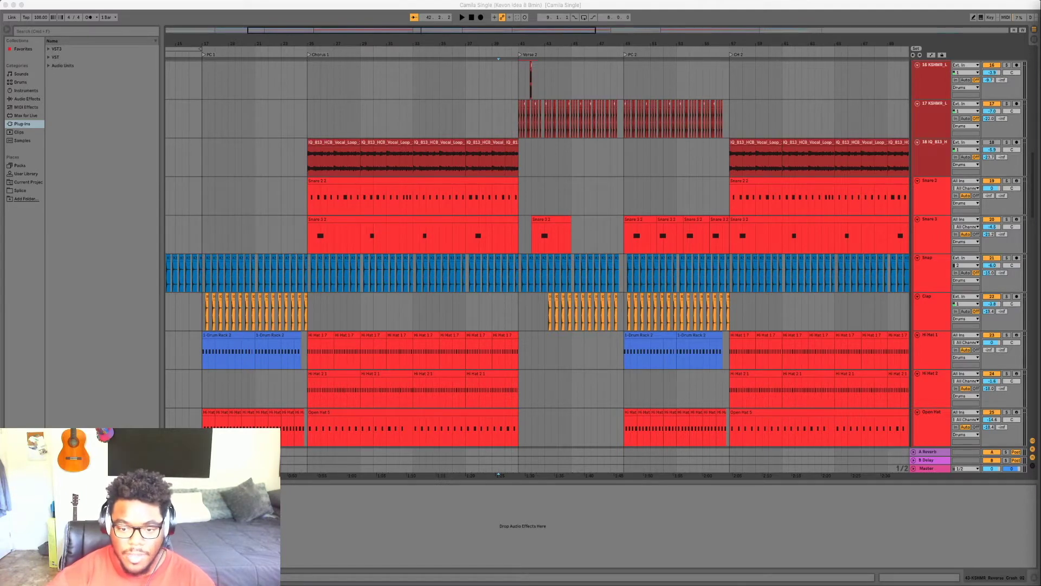
# Scroll the view, bring Ableton Live to the front, then return focus to OBS.
pyautogui.scroll(-5, 371, 320)
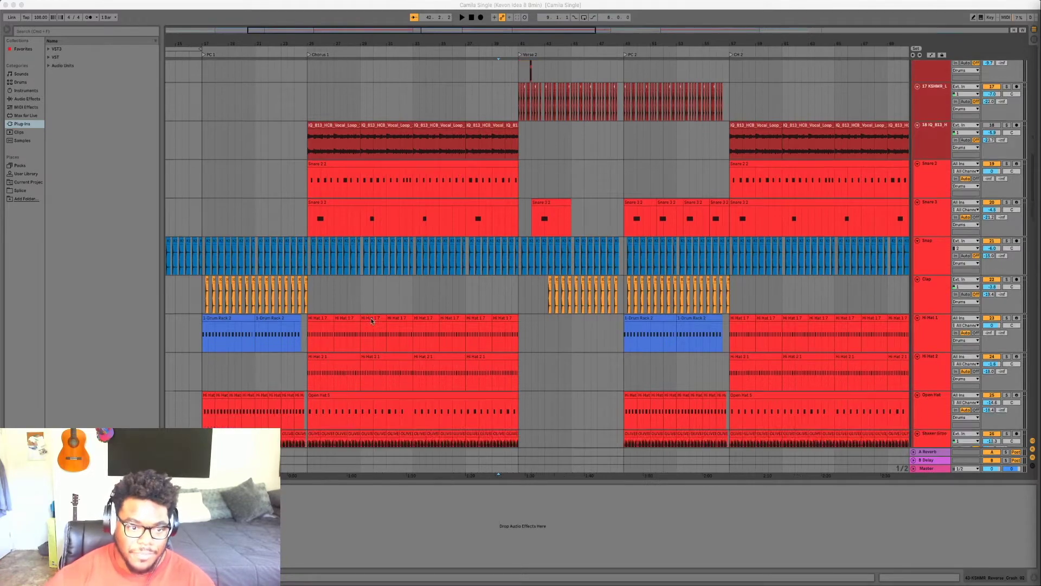
pyautogui.scroll(20, 399, 341)
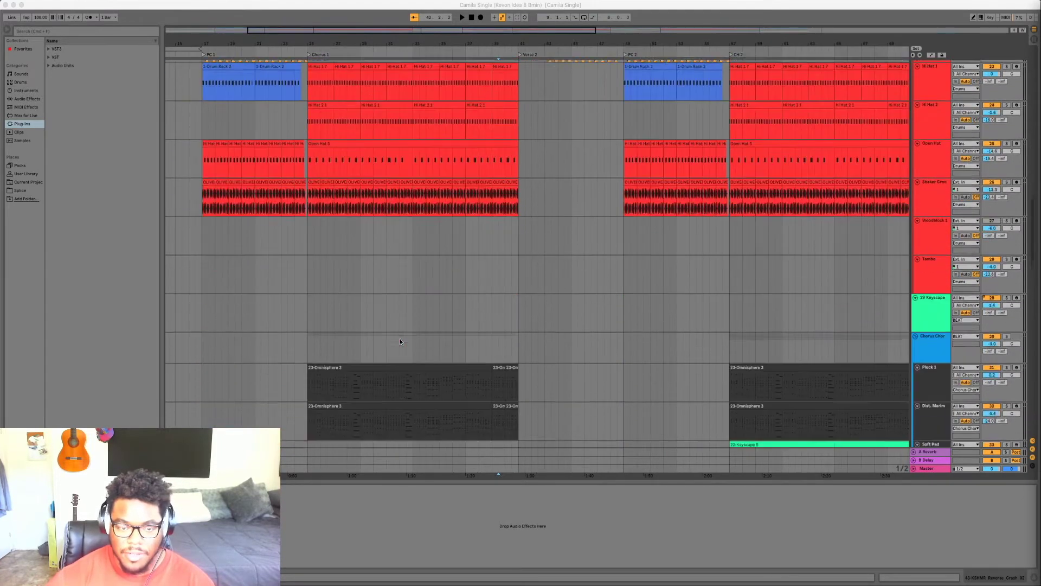
pyautogui.scroll(-20, 400, 341)
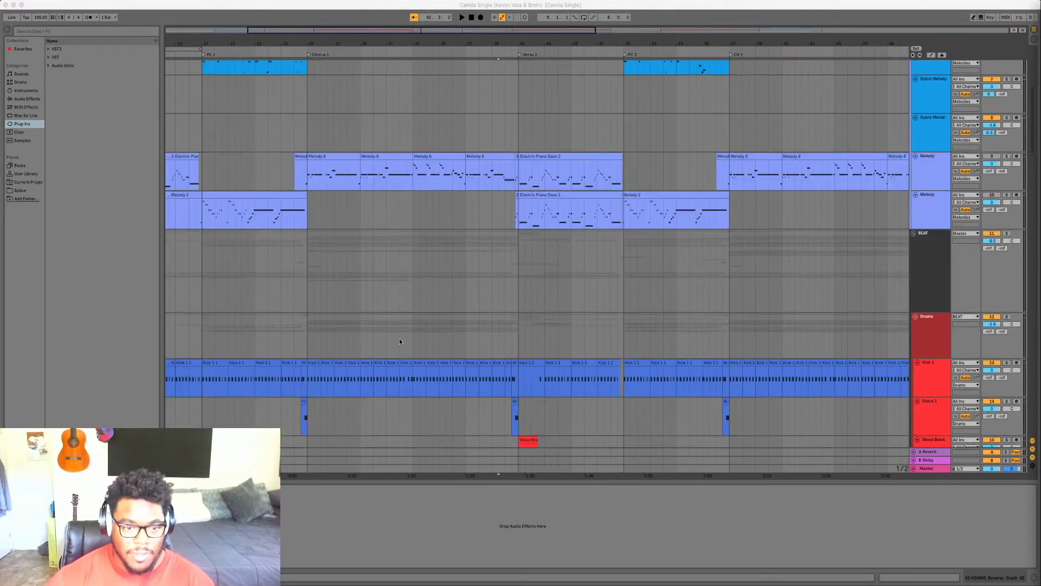
pyautogui.scroll(20, 400, 341)
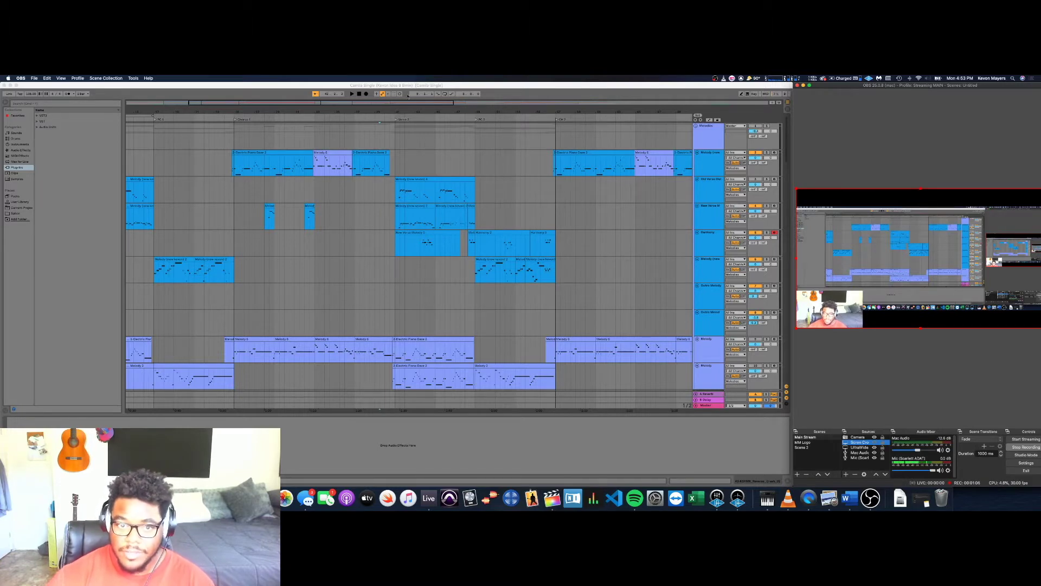
pyautogui.click(454, 86)
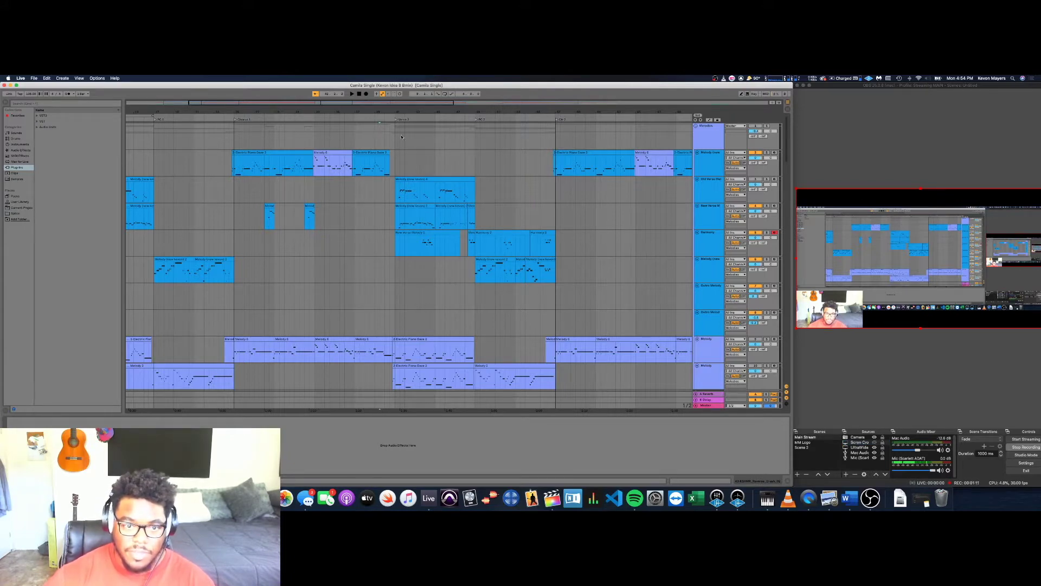
pyautogui.click(890, 88)
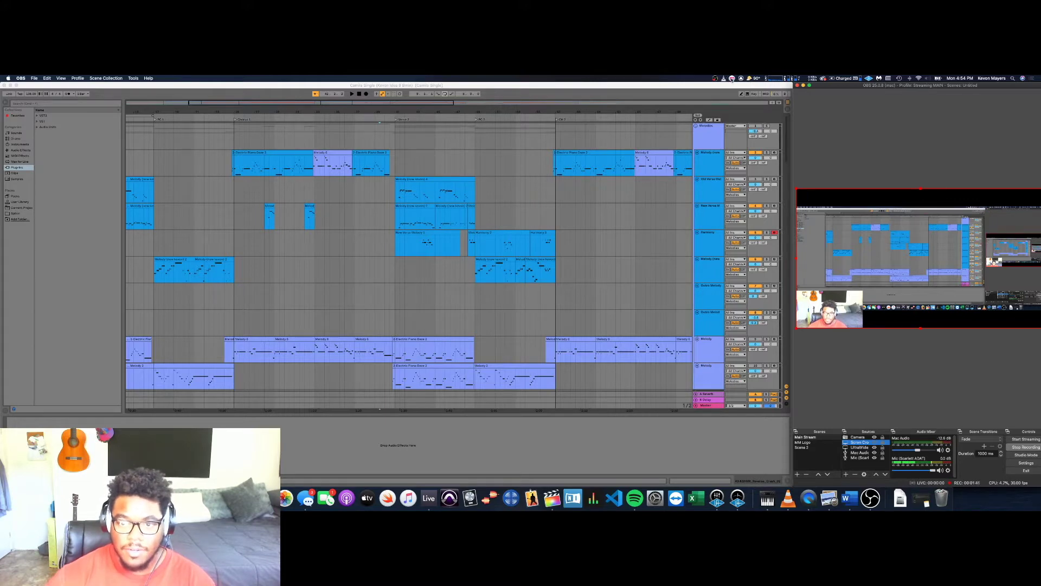
# Apply and confirm the monitor's first screen-split layout, then go back to OBS.
pyautogui.click(732, 79)
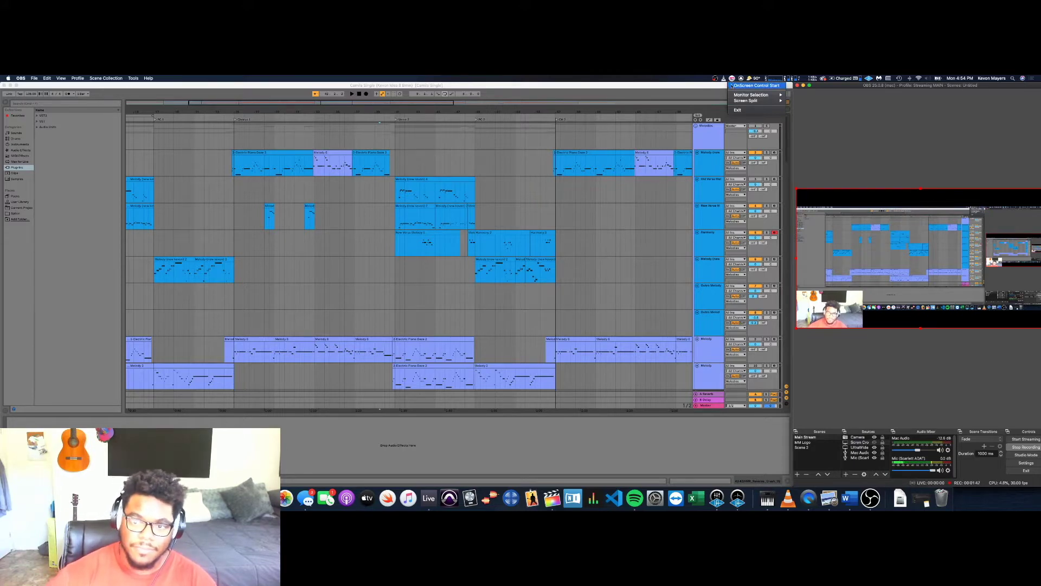
pyautogui.moveTo(747, 102)
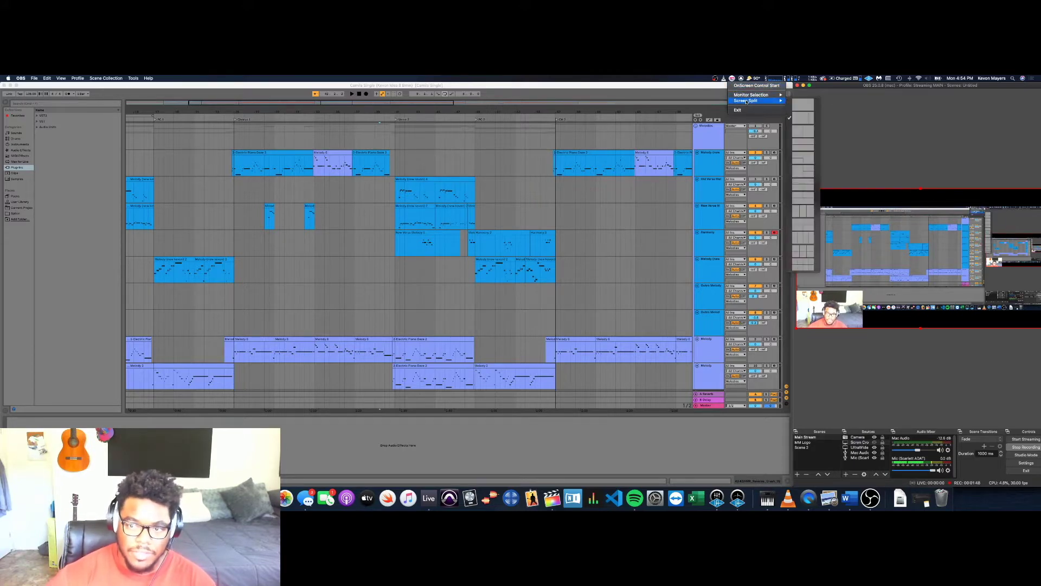
pyautogui.click(804, 122)
pyautogui.click(383, 280)
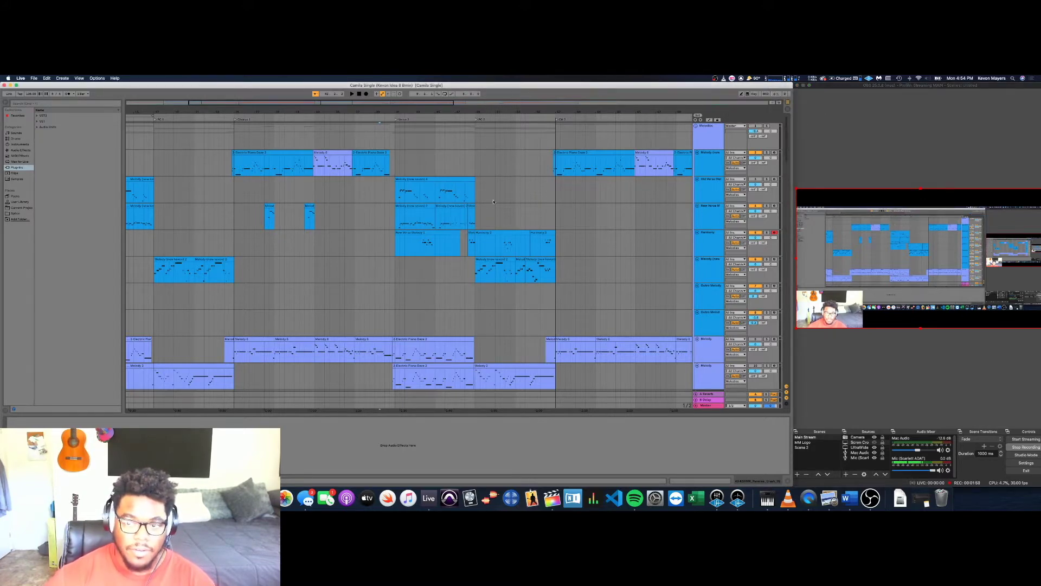
pyautogui.click(860, 199)
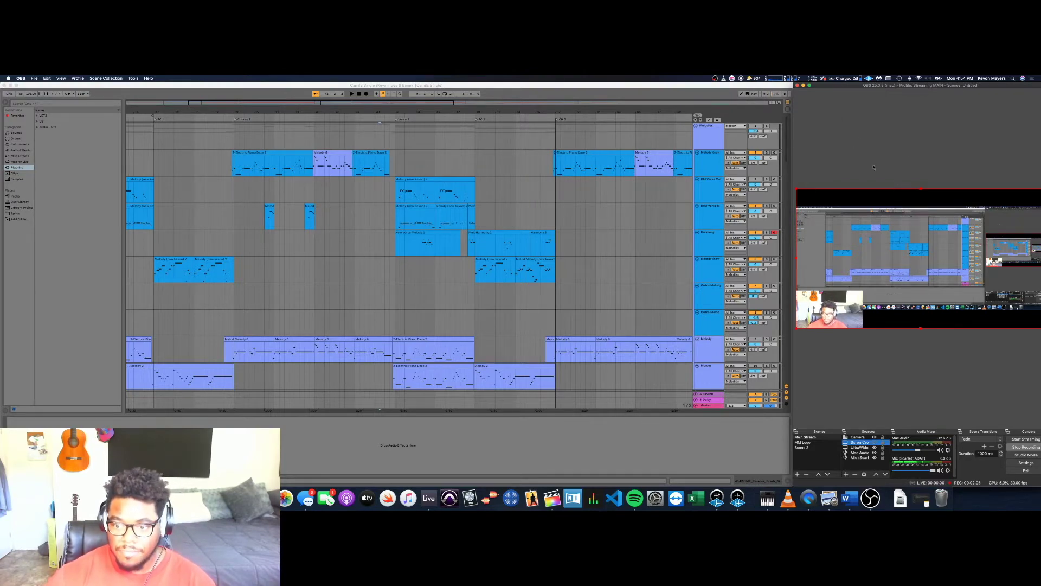
# Check the canvas and output resolution in OBS Settings and close without changes.
pyautogui.click(1029, 464)
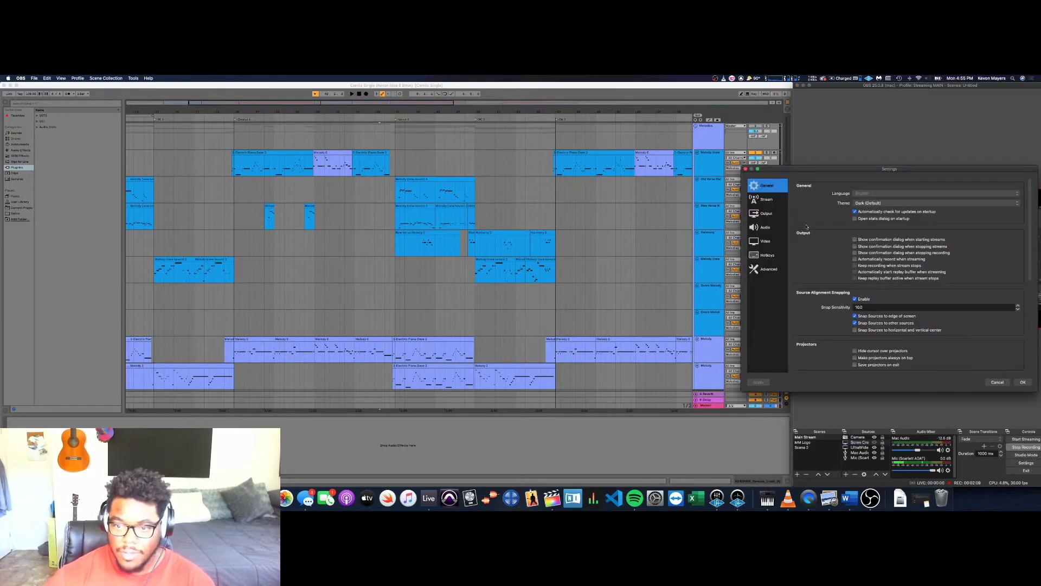
pyautogui.click(764, 242)
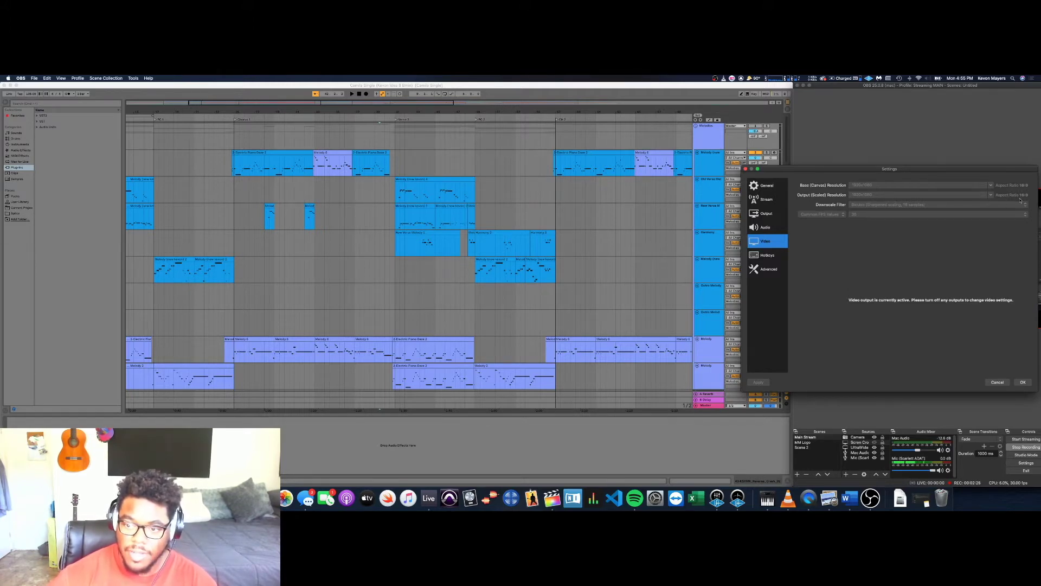
pyautogui.click(998, 382)
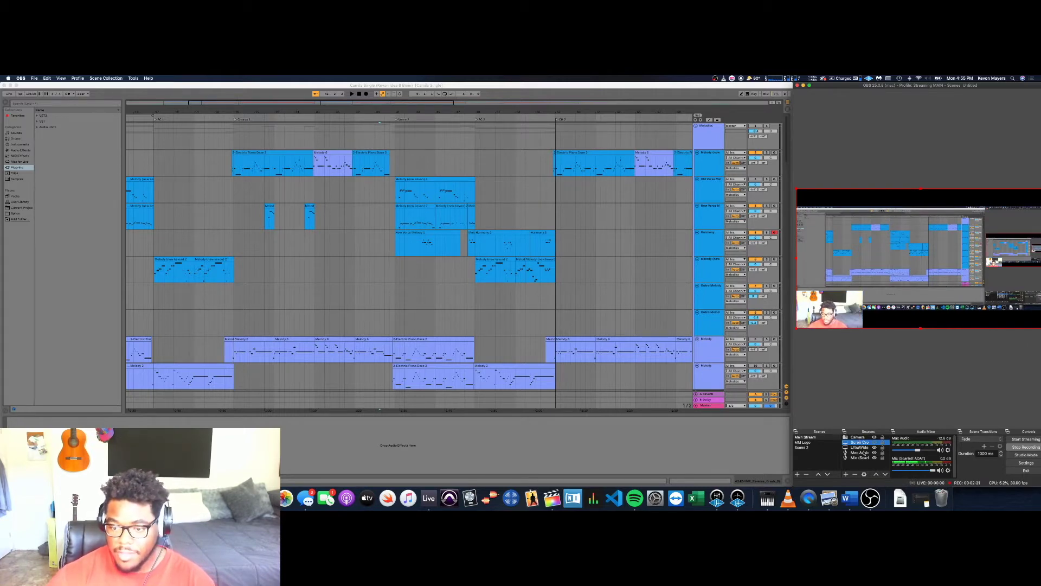
# Add a Window Capture source named Test Cap and move its properties to screen centre.
pyautogui.click(846, 475)
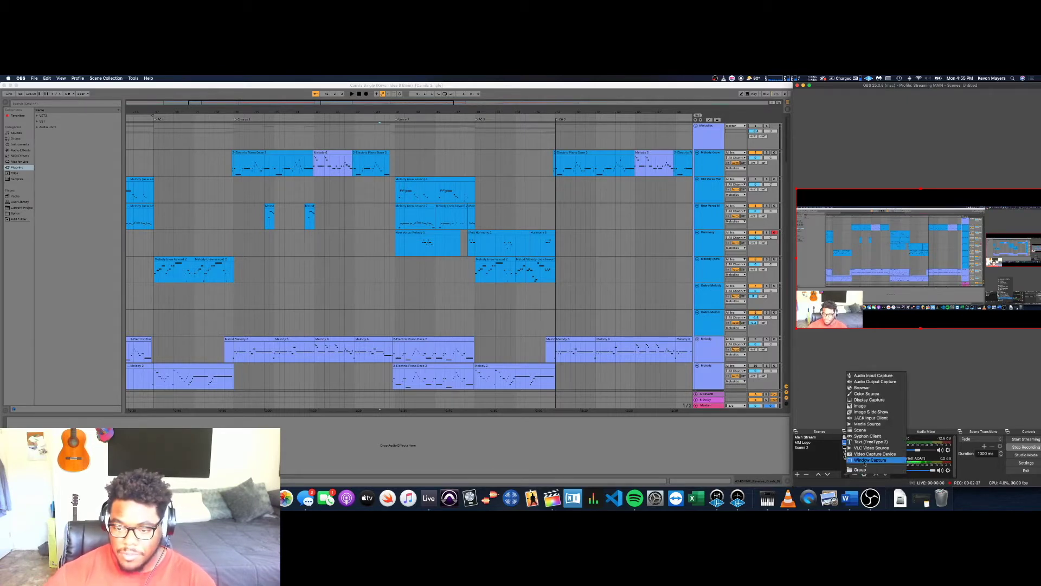
pyautogui.click(866, 460)
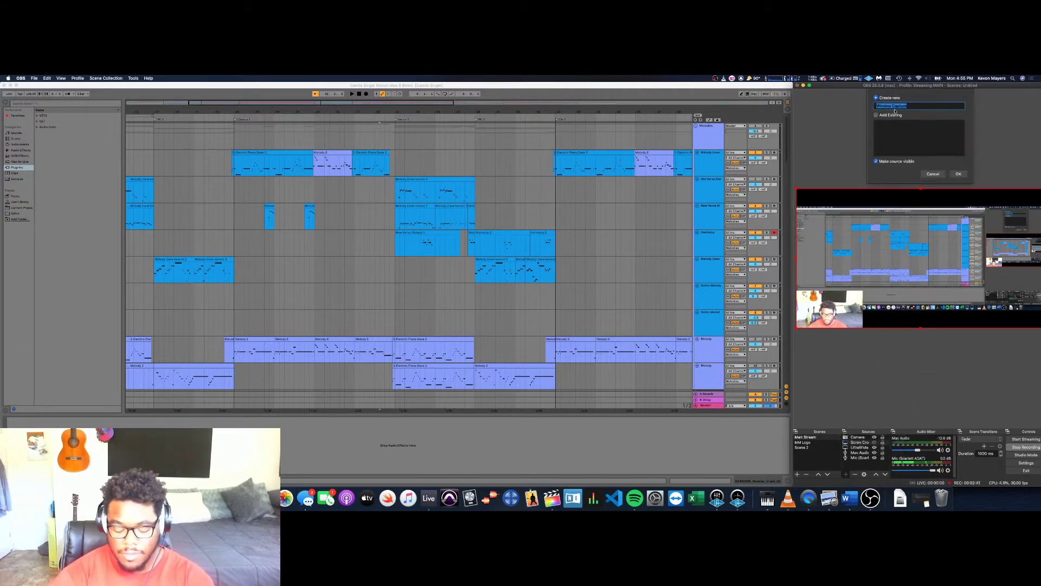
pyautogui.write('Test W')
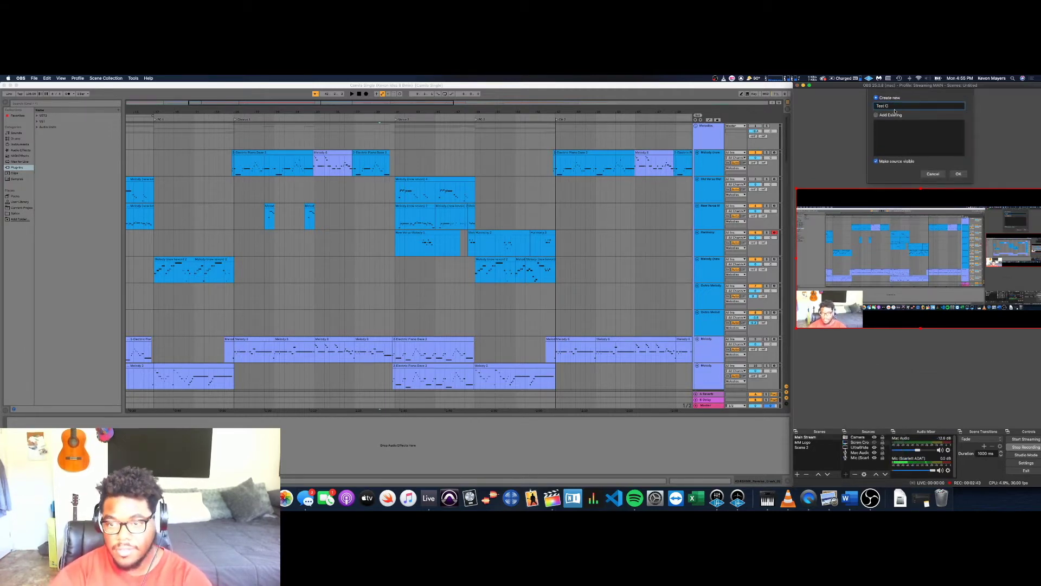
pyautogui.write('ap')
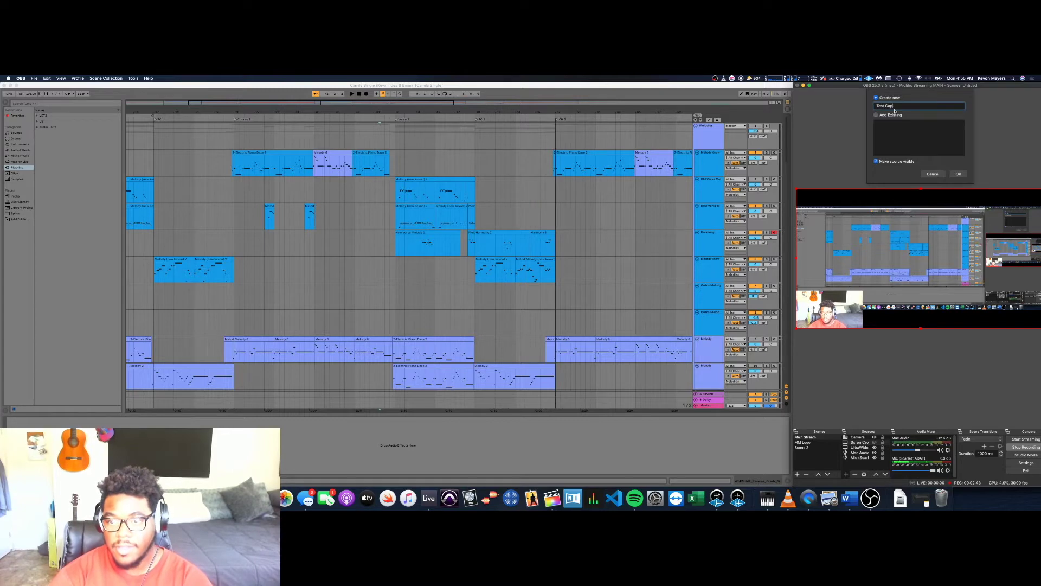
pyautogui.click(957, 174)
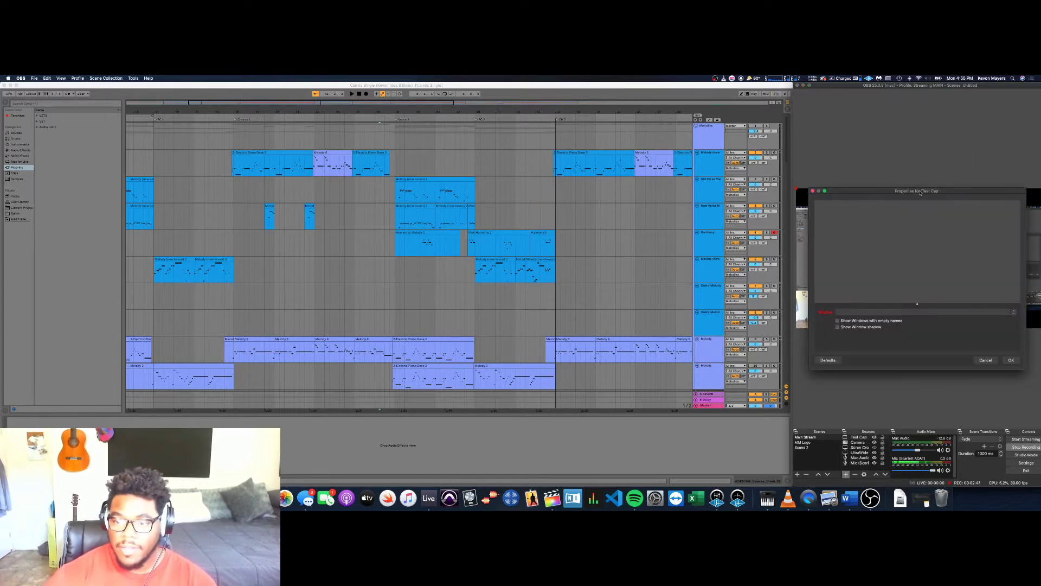
pyautogui.moveTo(920, 192); pyautogui.dragTo(495, 142)
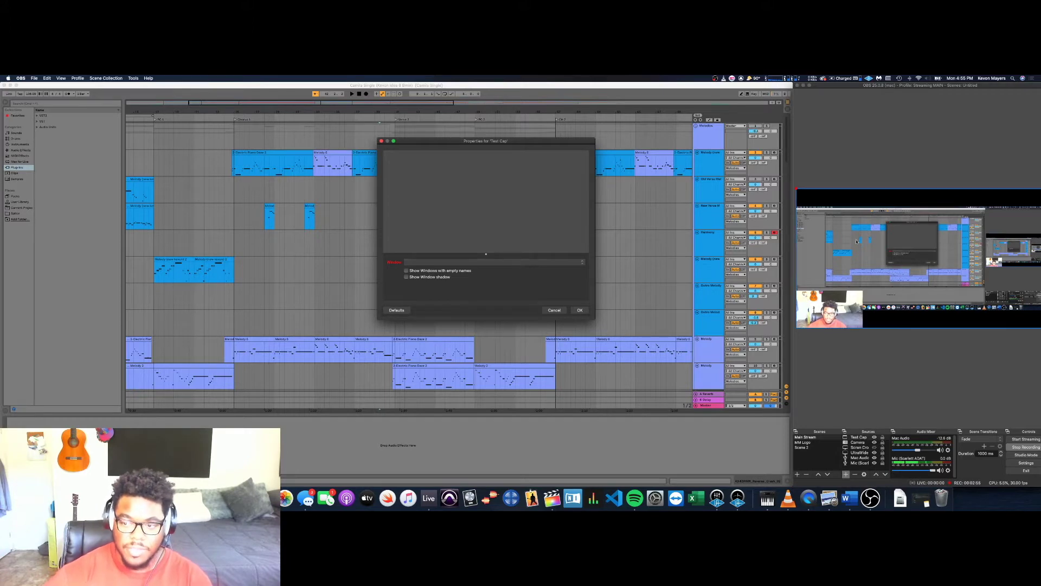
pyautogui.click(712, 87)
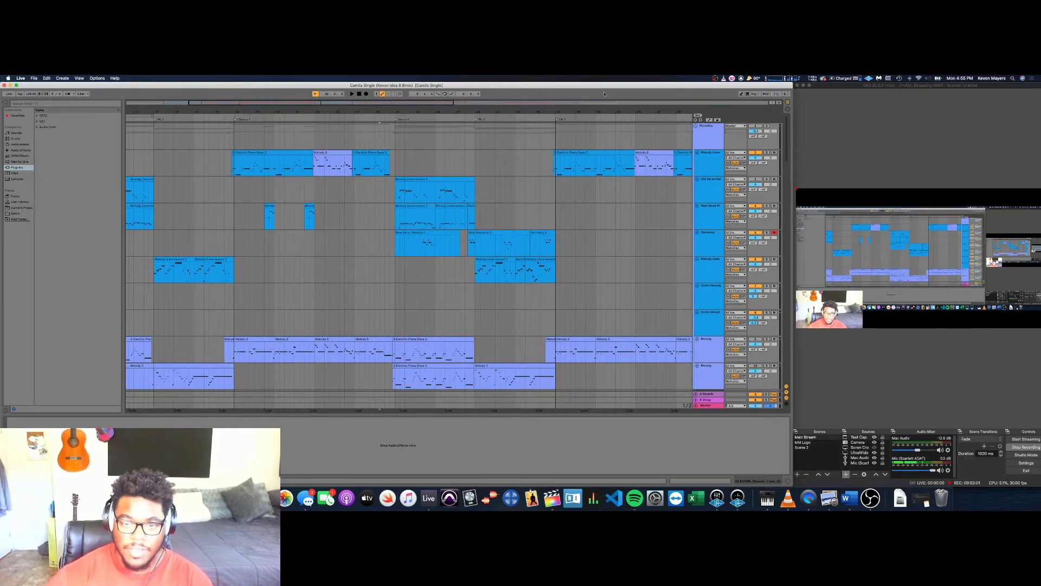
# Drag Ableton across displays onto the main display's left, then bring Test Cap properties forward.
pyautogui.moveTo(623, 87)
pyautogui.mouseDown()
pyautogui.moveTo(602, 92)
pyautogui.moveTo(618, 90)
pyautogui.mouseUp()
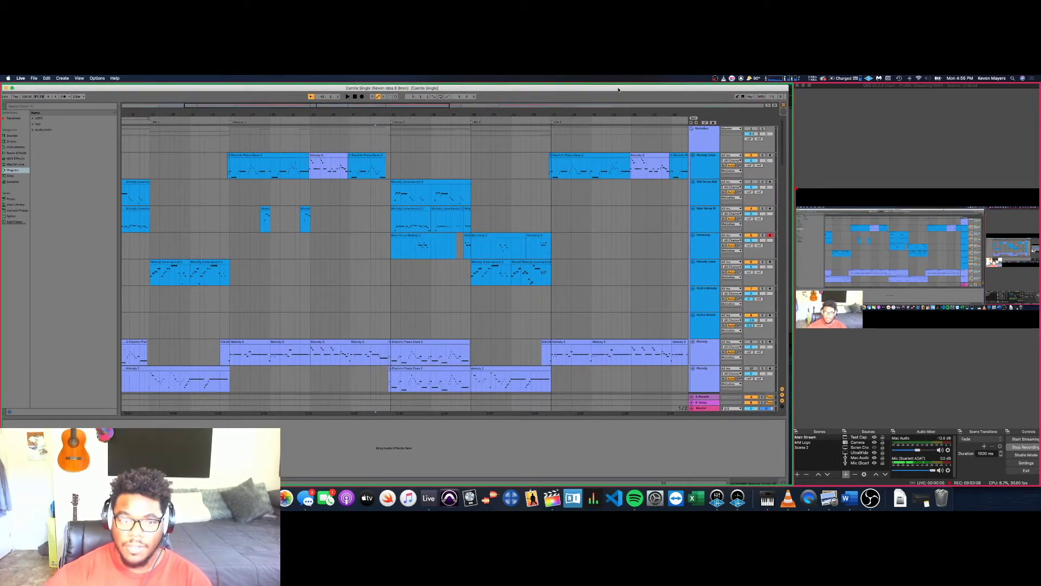
pyautogui.moveTo(618, 89); pyautogui.dragTo(987, 87)
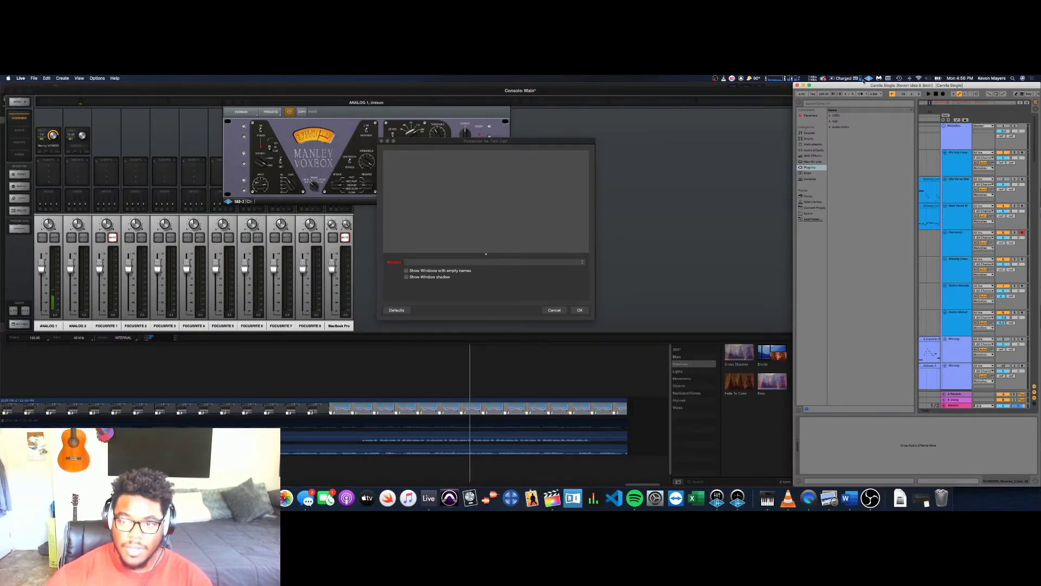
pyautogui.moveTo(881, 87); pyautogui.dragTo(237, 102)
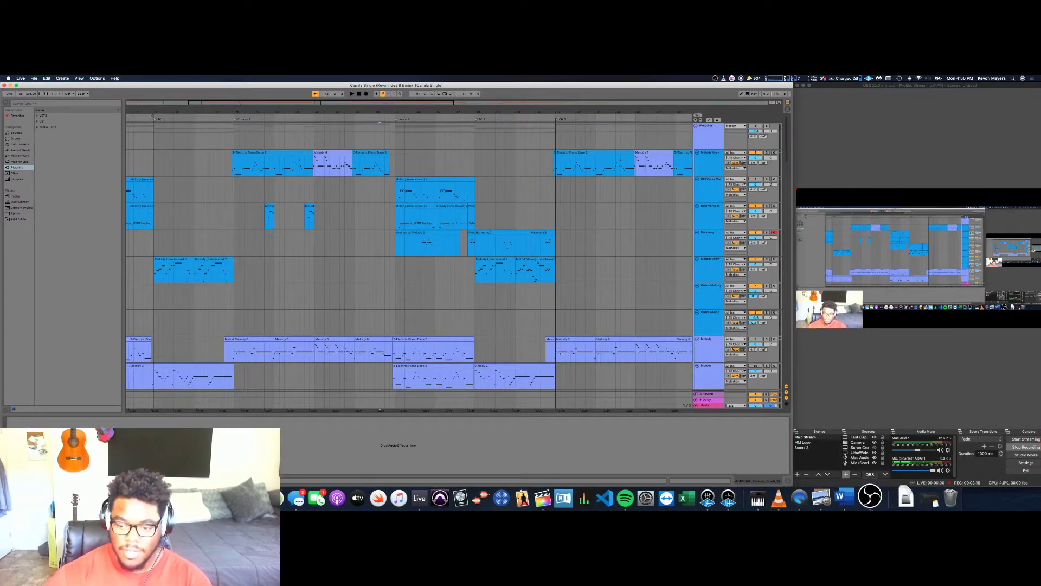
pyautogui.click(871, 498)
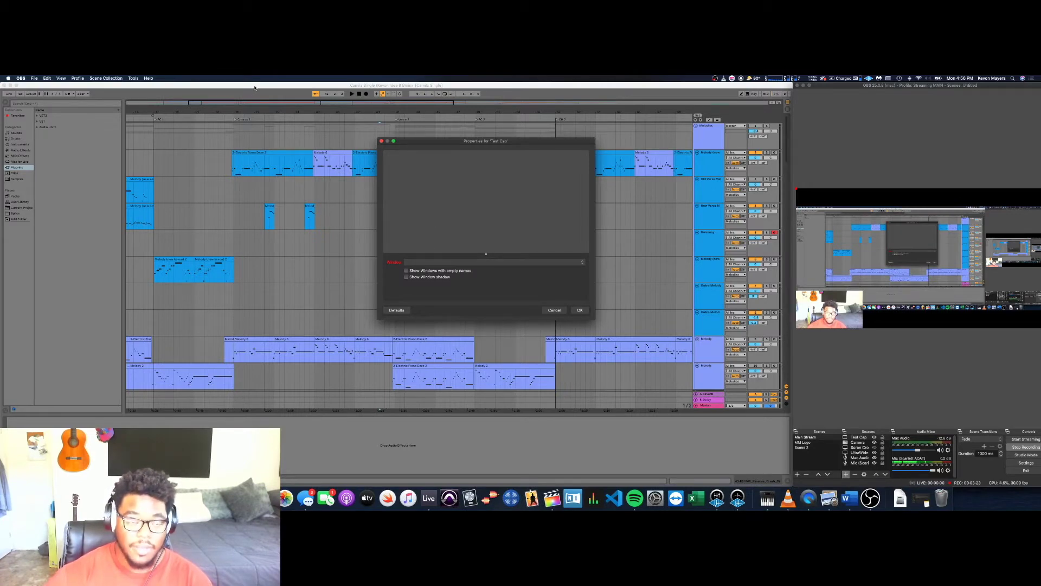
# Check the Window list targets Ableton's 'Camila Single' window, then reopen Test Cap's properties.
pyautogui.click(440, 262)
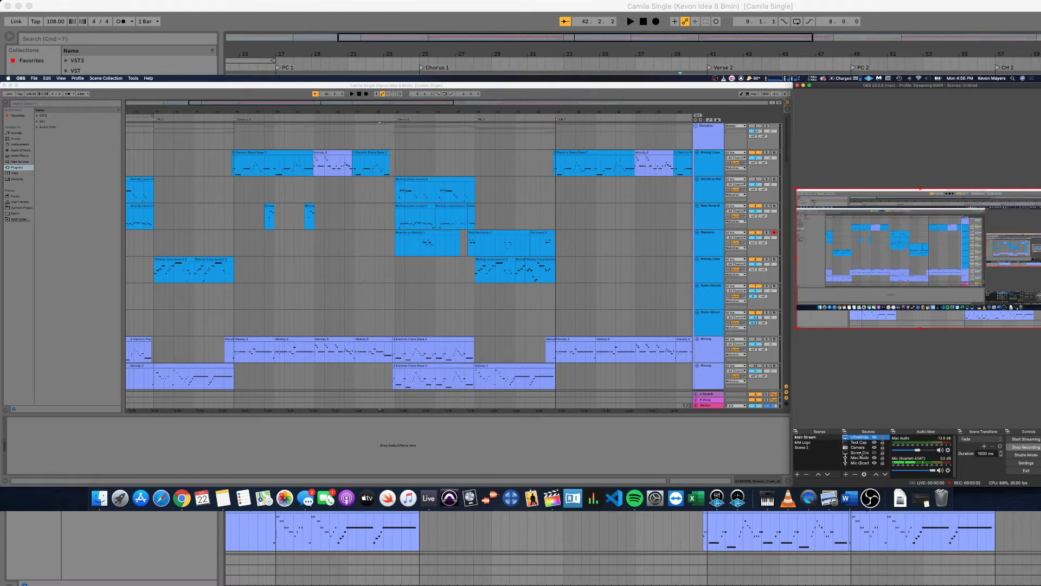
pyautogui.doubleClick(859, 443)
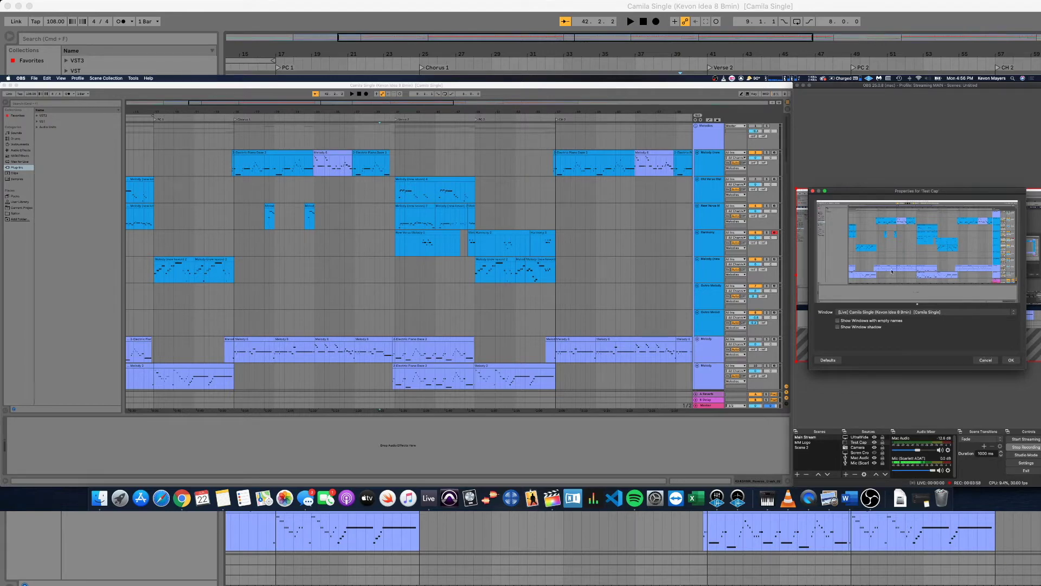
# Cancel the properties and apply Transform > Stretch to screen to the Test Cap capture.
pyautogui.click(984, 360)
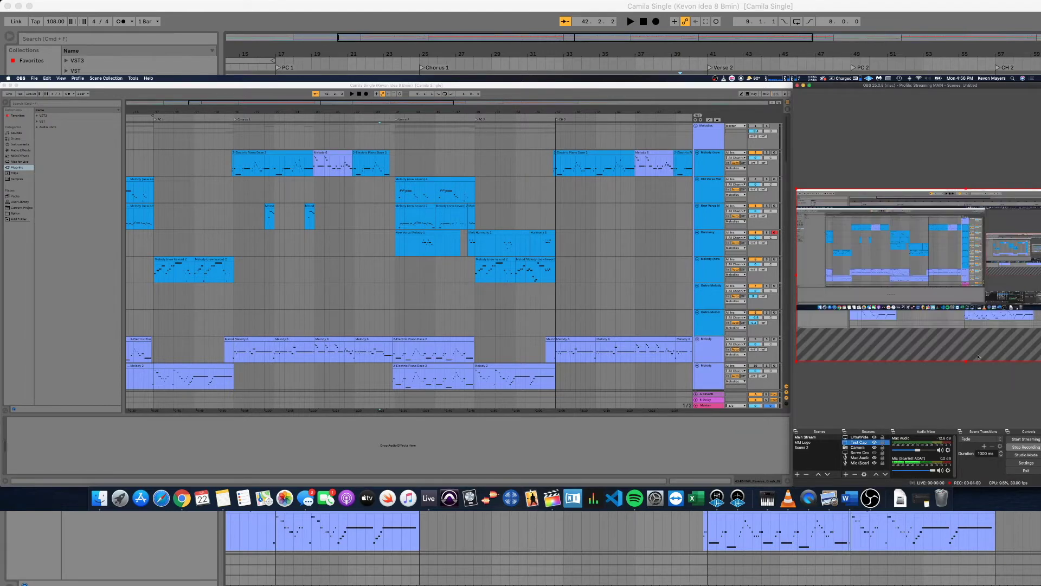
pyautogui.rightClick(845, 266)
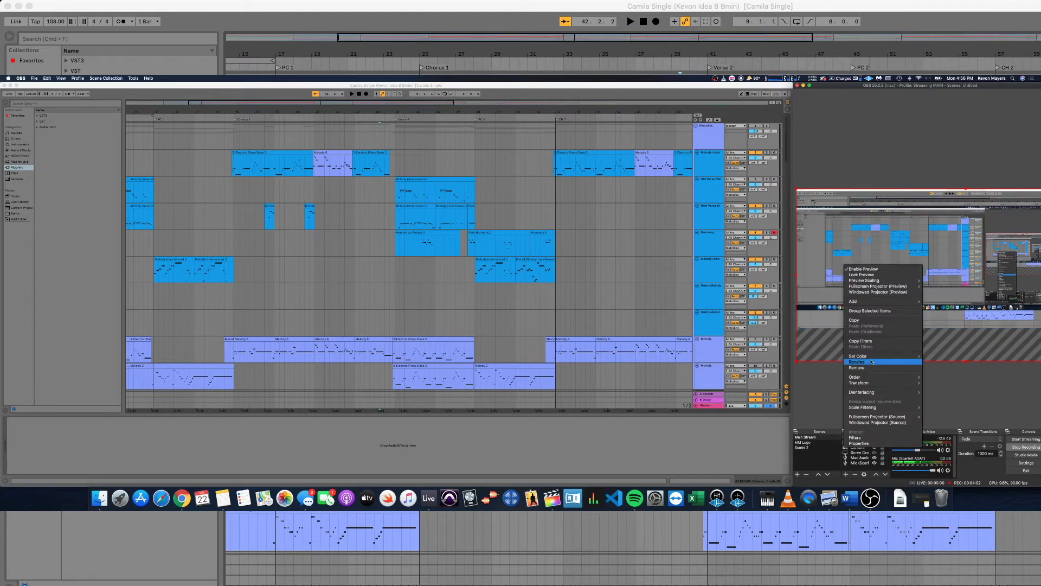
pyautogui.moveTo(873, 384)
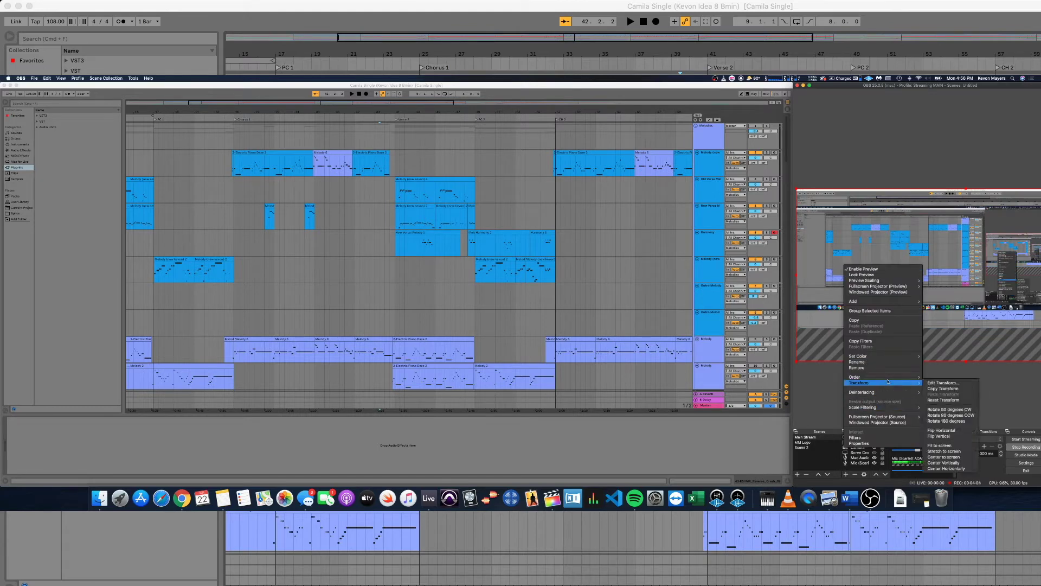
pyautogui.click(955, 451)
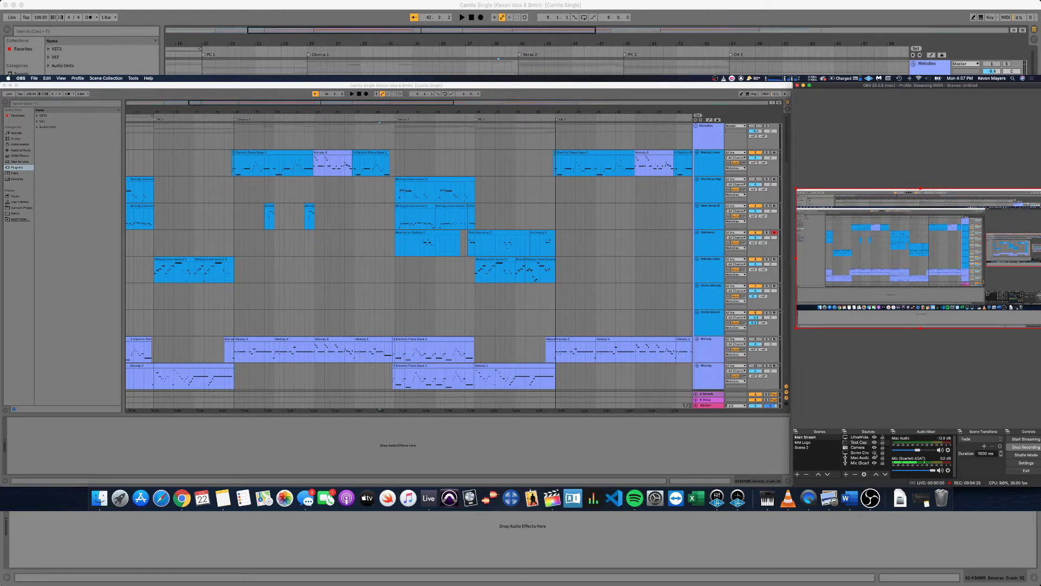
# Select the Test Cap source in the Sources list, then switch windows.
pyautogui.press('Down')
pyautogui.press('super+Tab')
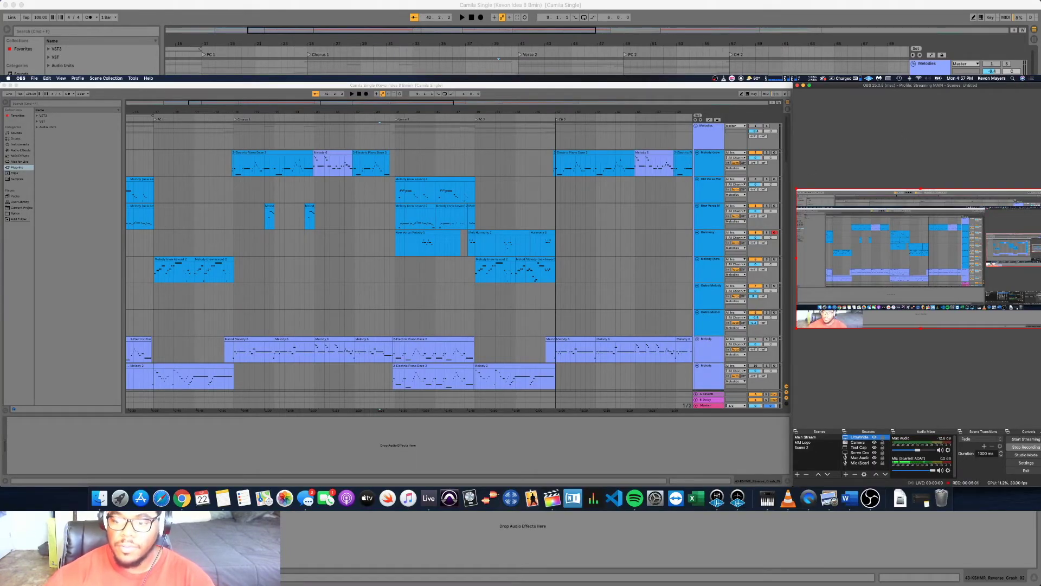
# Review the video canvas resolution in OBS Settings, then close it.
pyautogui.click(1026, 463)
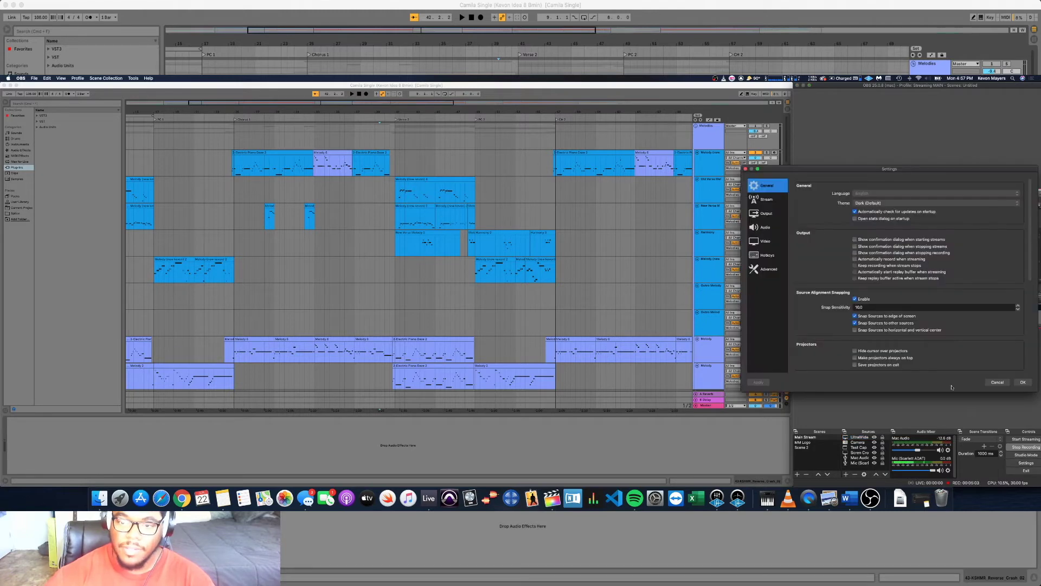
pyautogui.click(762, 241)
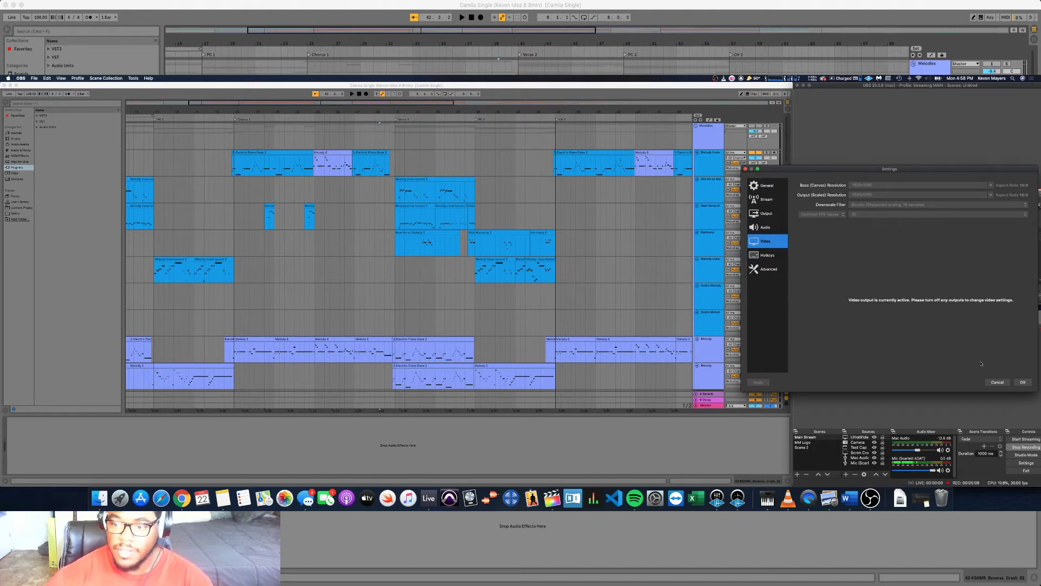
pyautogui.click(1022, 383)
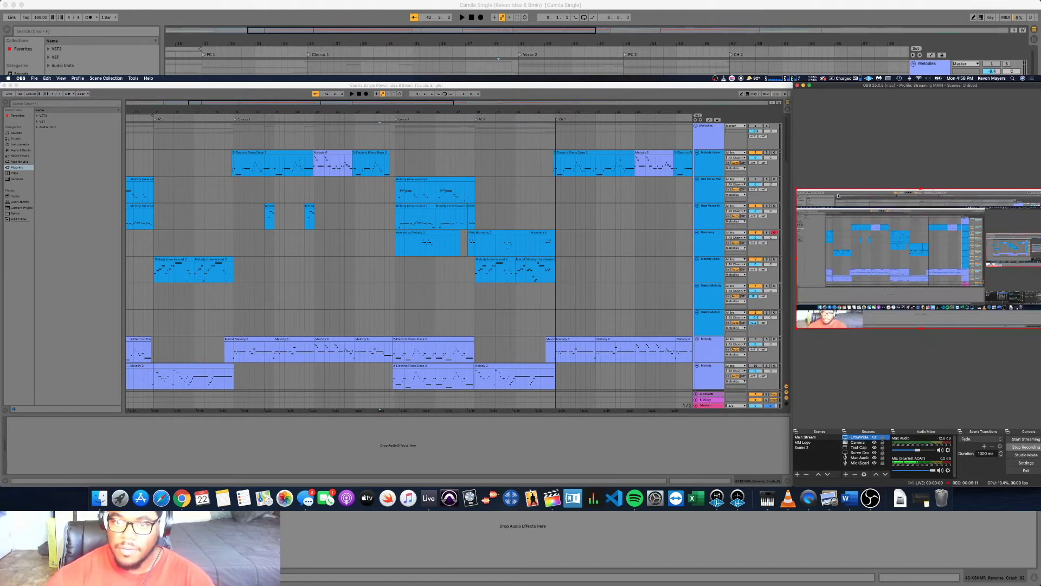
# Apply a different screen-split layout to the monitor from OnScreen Control.
pyautogui.click(732, 78)
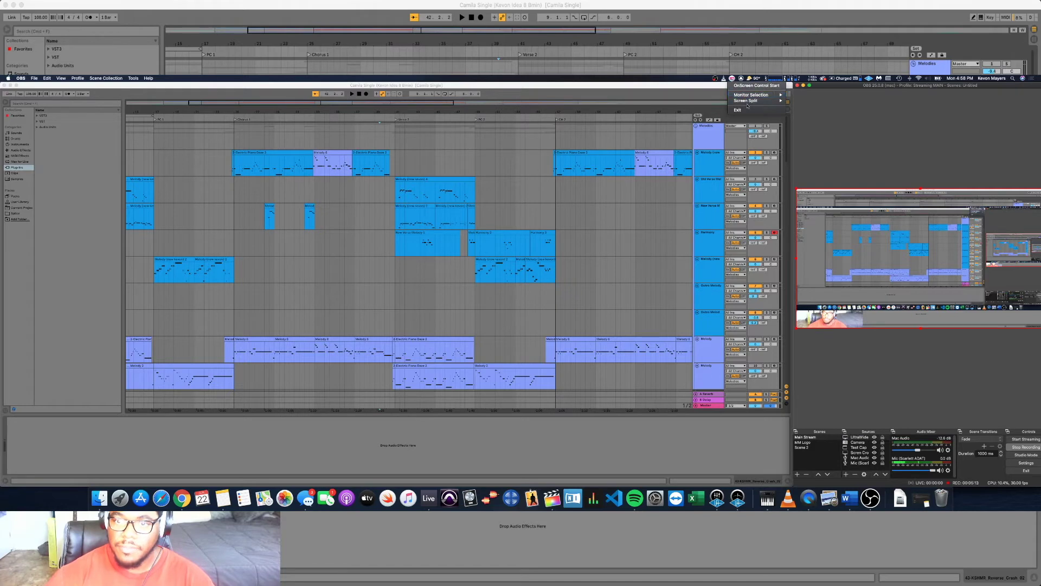
pyautogui.moveTo(759, 100)
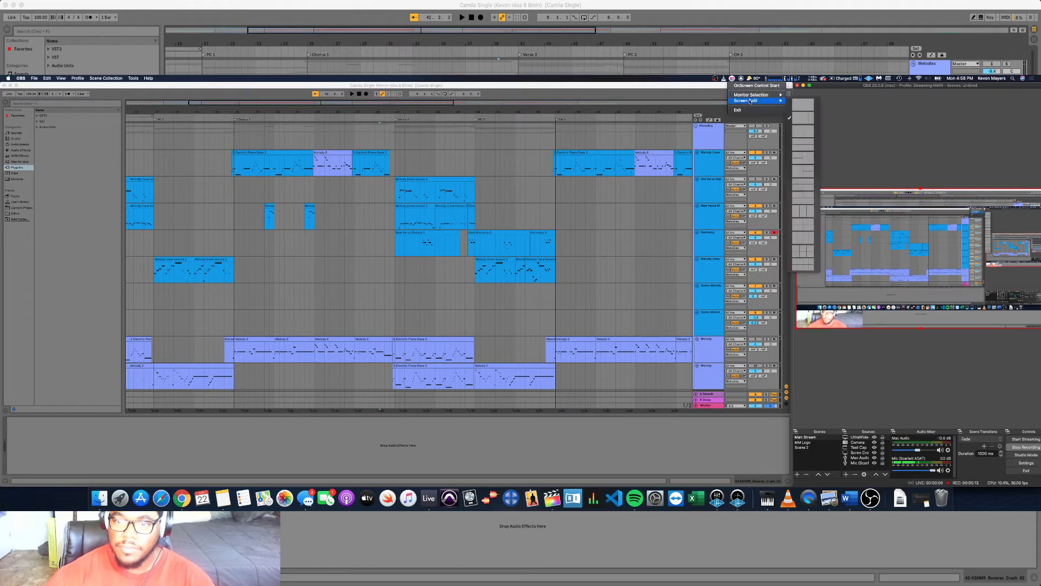
pyautogui.click(805, 130)
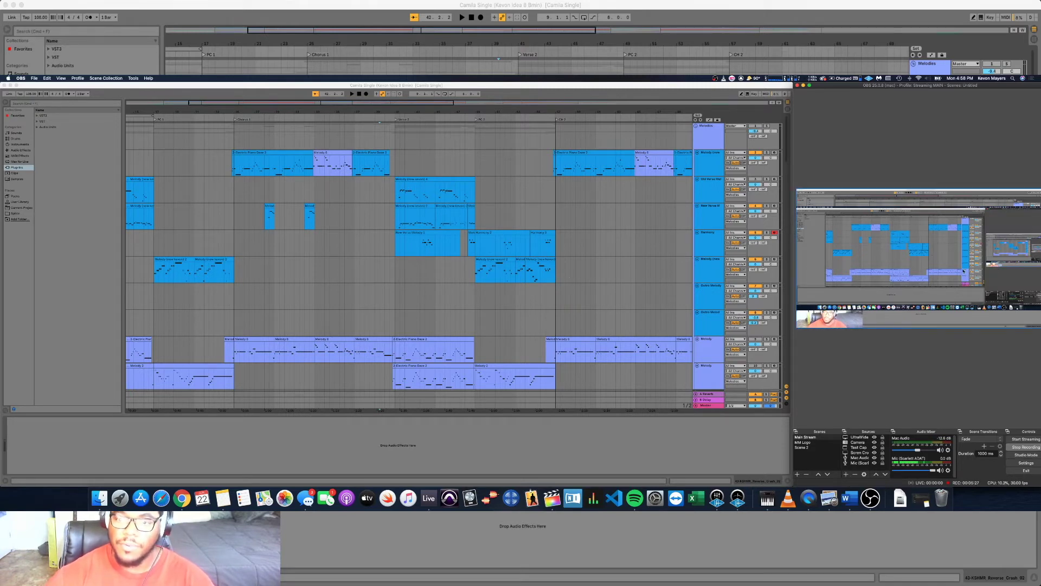
# Add a Display Capture source named 'UltraWide Test'.
pyautogui.click(846, 475)
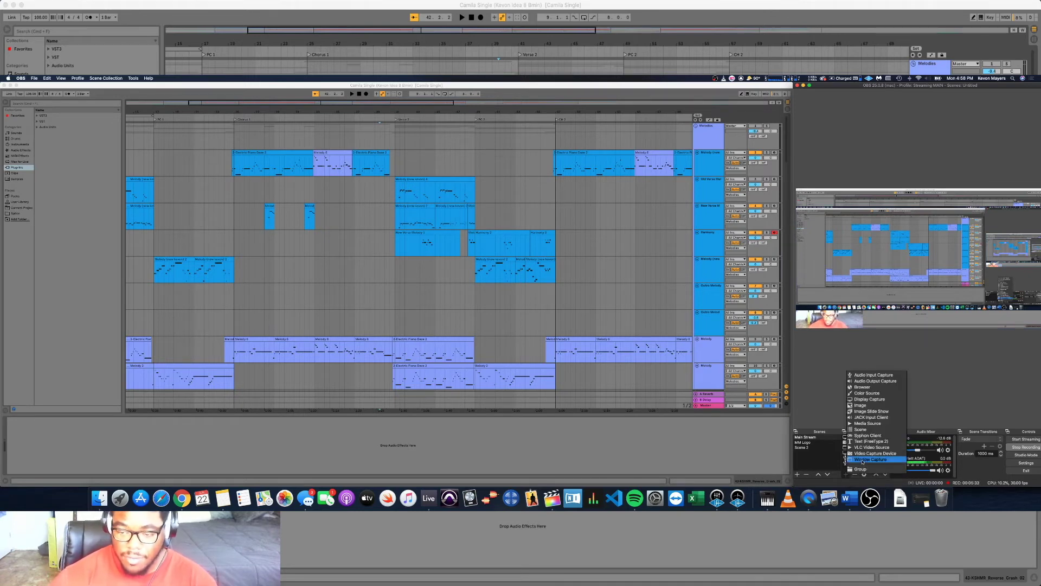
pyautogui.click(871, 400)
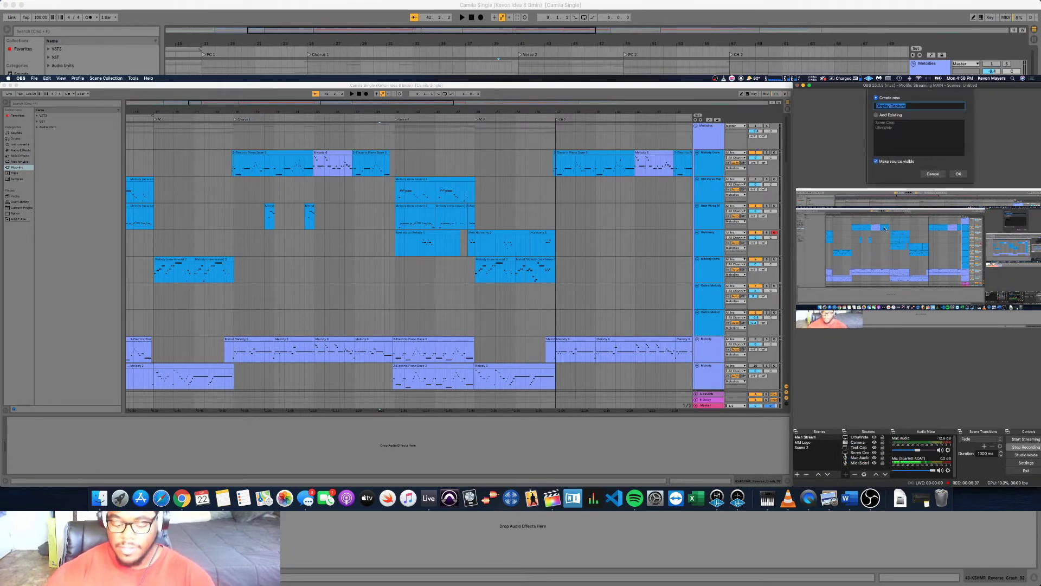
pyautogui.write('Ult')
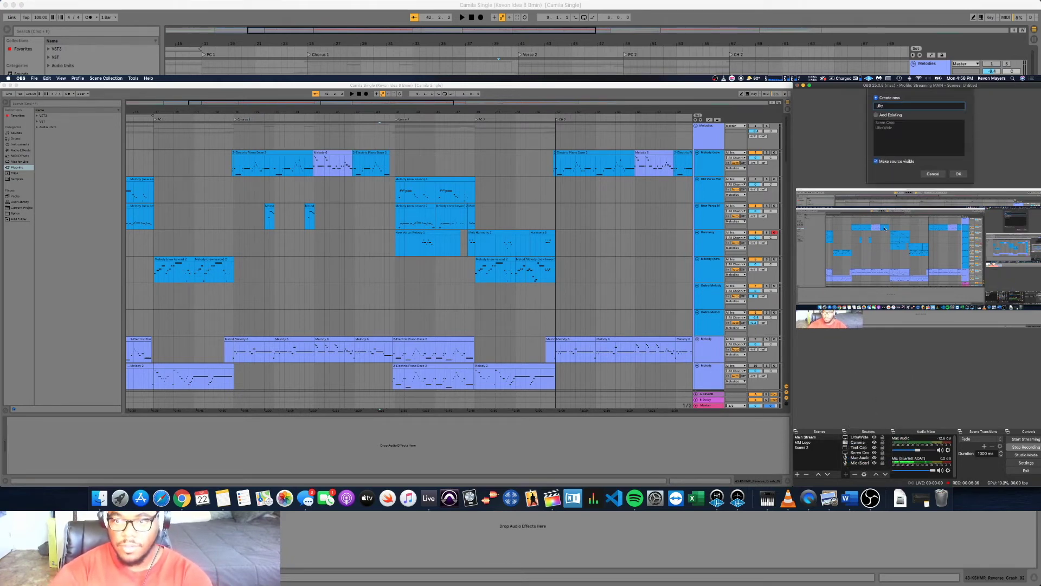
pyautogui.write('raWide 1Test')
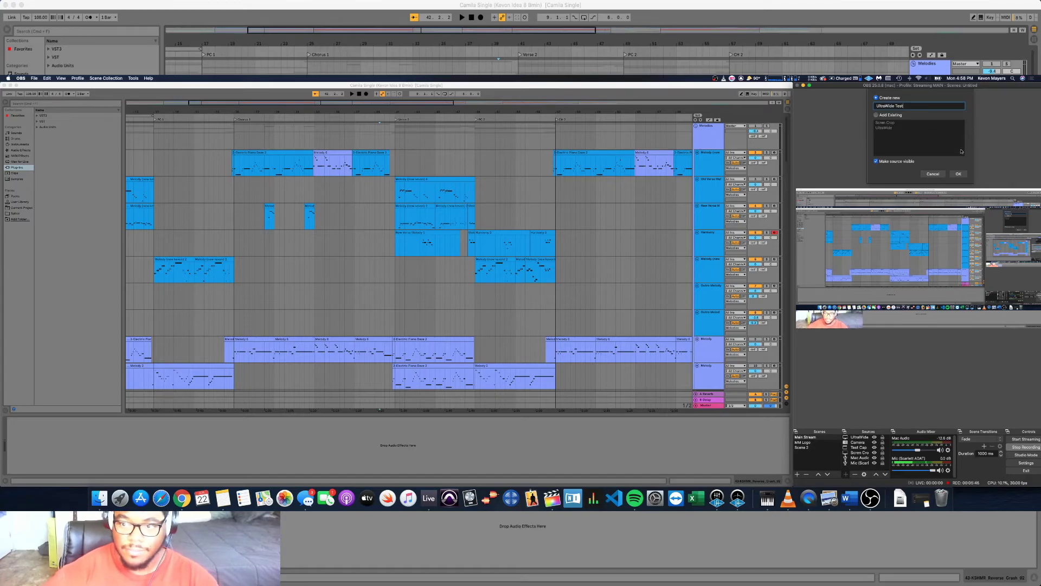
pyautogui.press('Return')
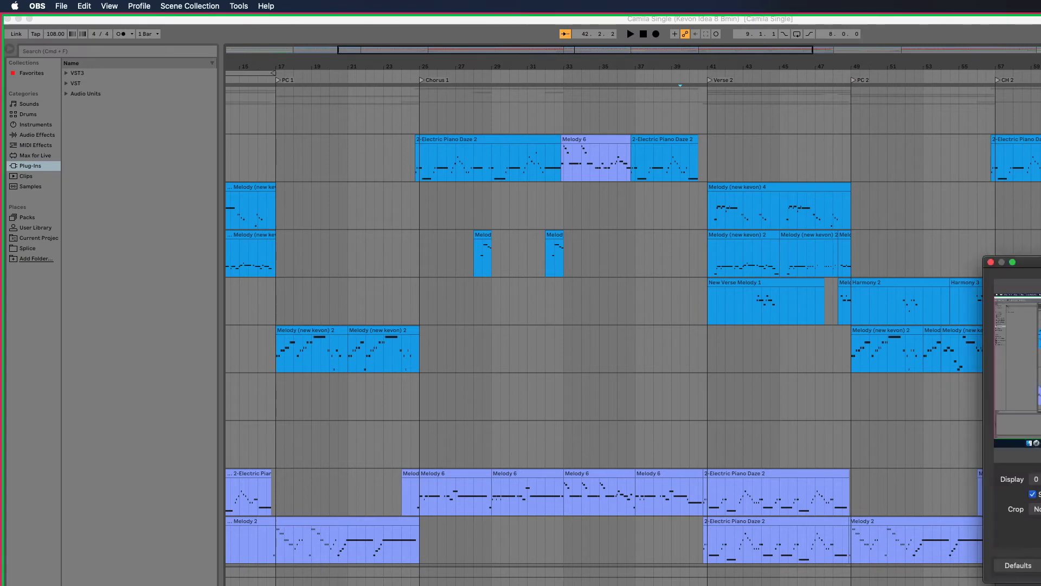
# Centre the UltraWide Test properties and accept Display 0 with no crop.
pyautogui.moveTo(208, 138); pyautogui.dragTo(464, 147)
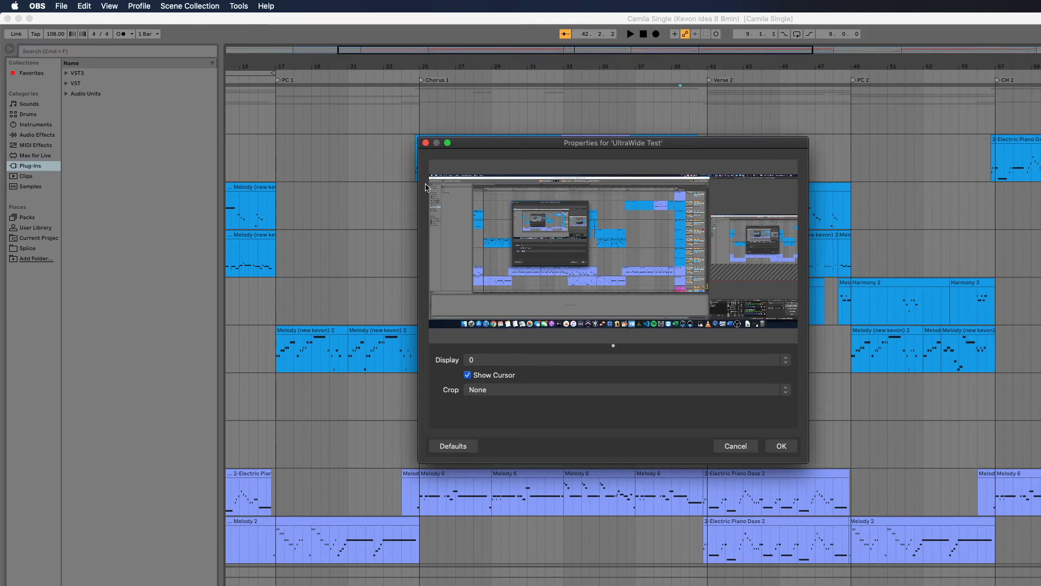
pyautogui.click(779, 448)
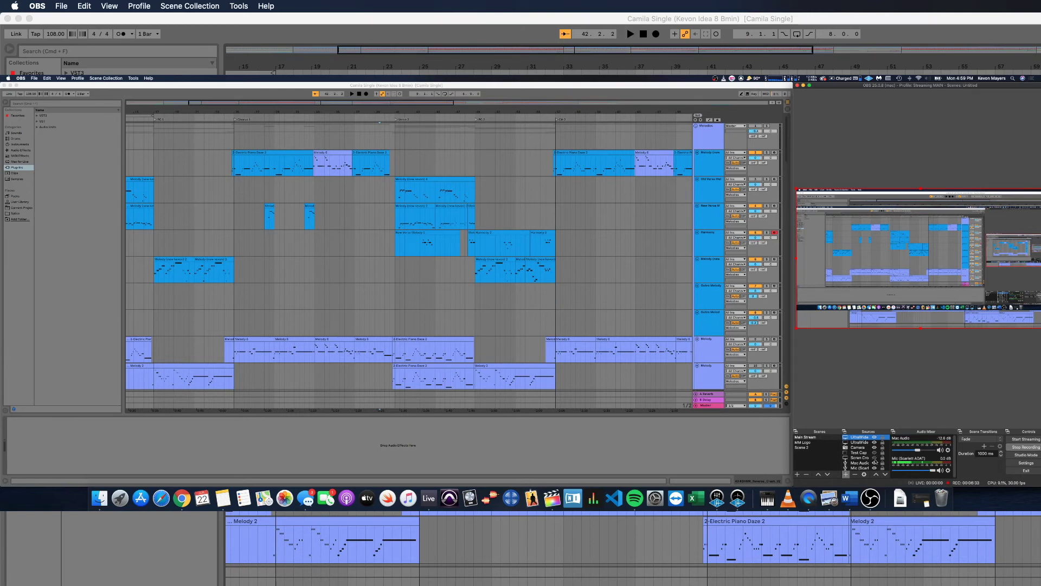
# Move Screen Cap to the top of the Sources list and toggle its visibility.
pyautogui.click(874, 457)
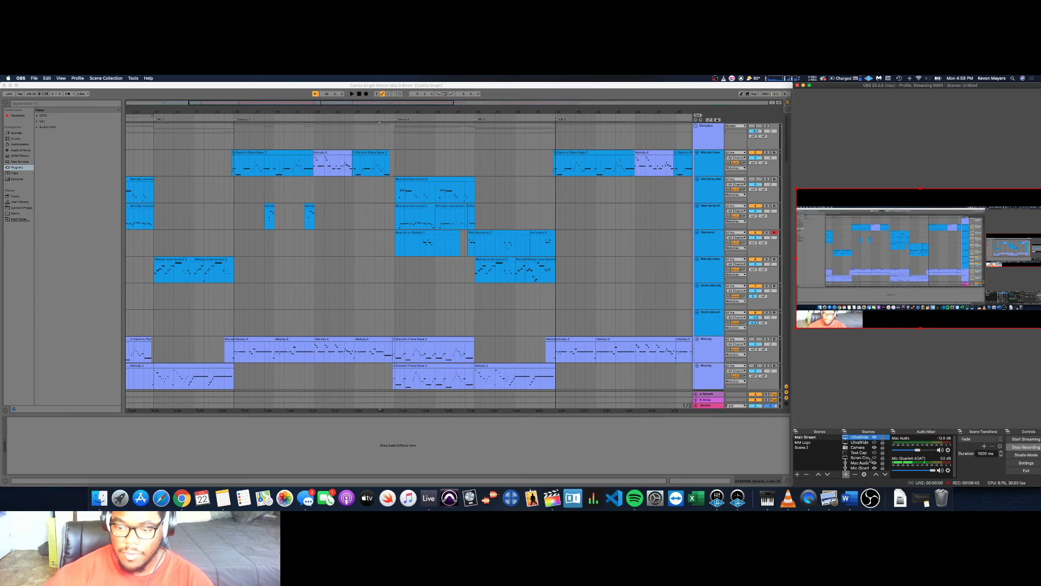
pyautogui.moveTo(865, 459); pyautogui.dragTo(861, 437)
pyautogui.click(874, 437)
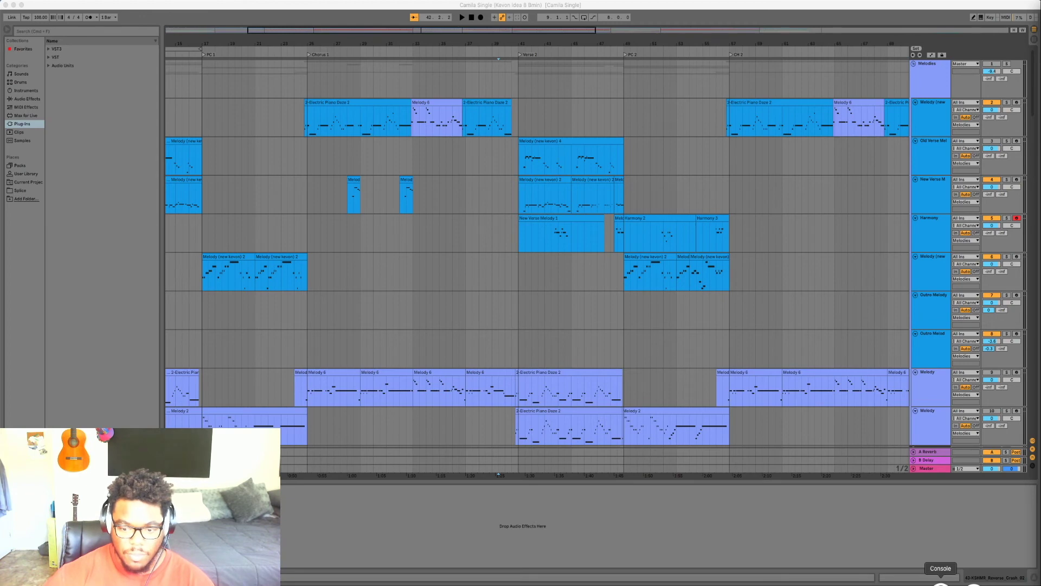
pyautogui.click(942, 584)
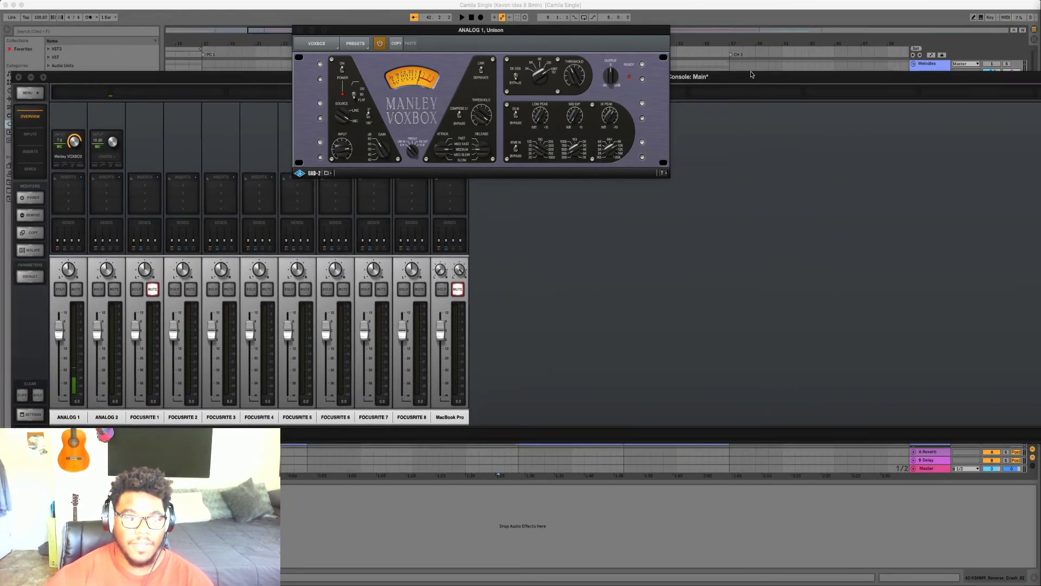
pyautogui.doubleClick(732, 40)
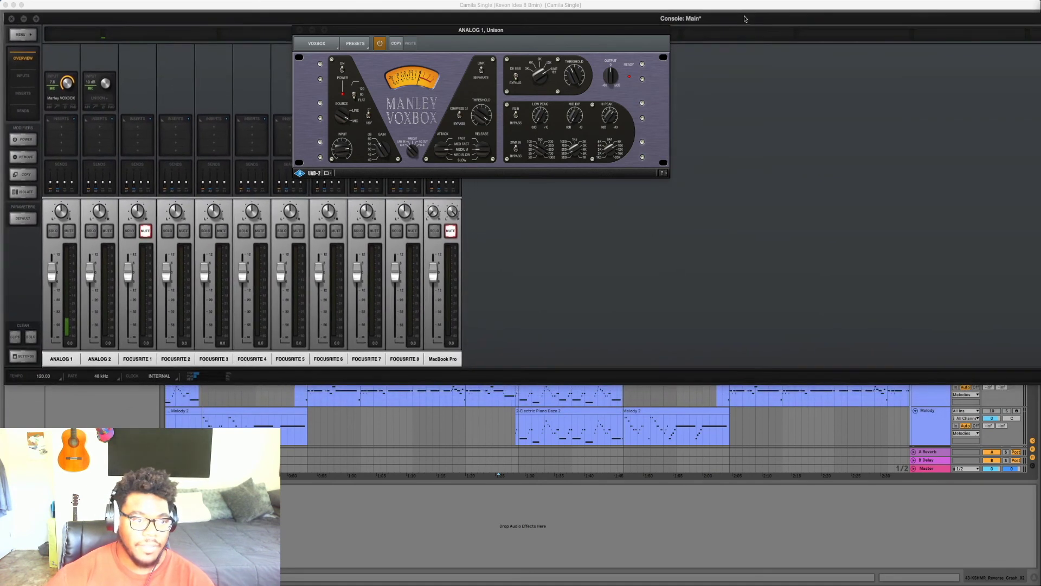